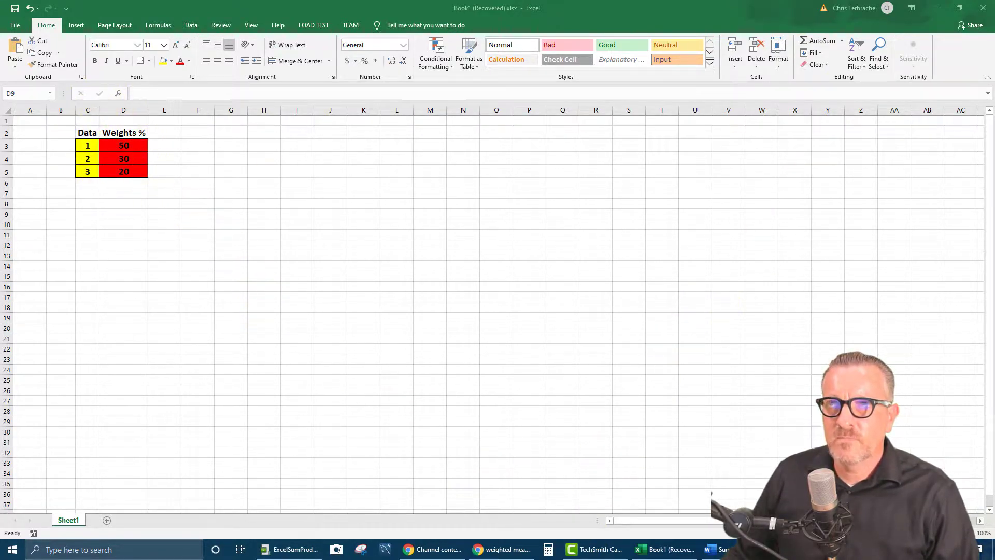
# Step: Review the weighted-average formula example in the SumProduct.docx Word document, and return to the Excel workbook
pyautogui.moveTo(663, 0); pyautogui.dragTo(436, 41)
pyautogui.click(614, 40)
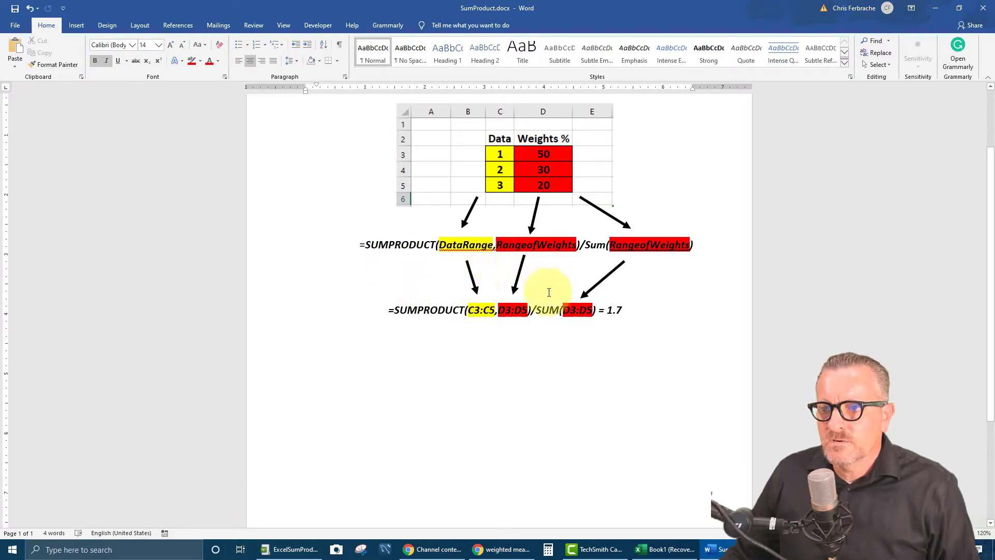
pyautogui.moveTo(599, 8); pyautogui.dragTo(600, 0)
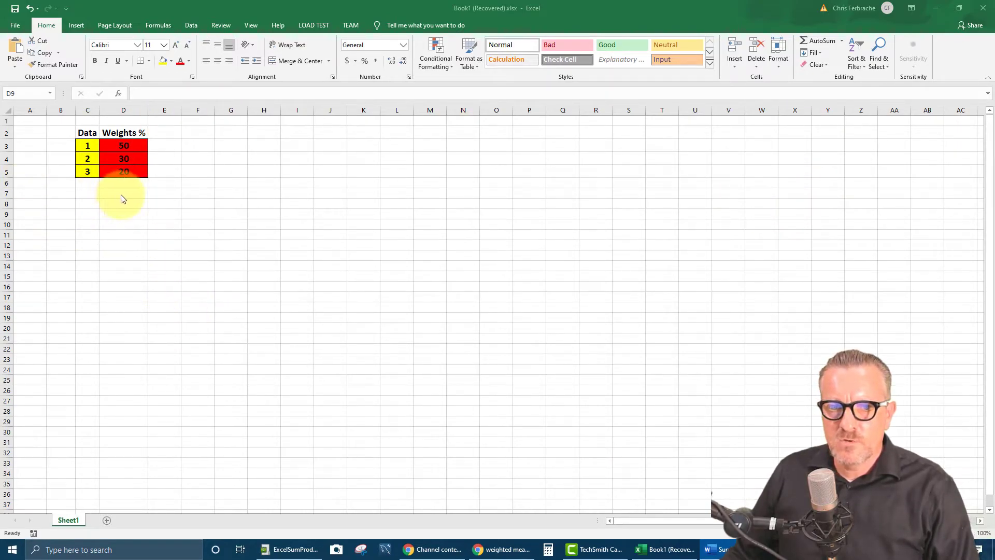
# Step: Enter the formula =SUMPRODUCT(C3:C5,D3:D5) in cell D7, using the Data and Weights % ranges
pyautogui.click(137, 192)
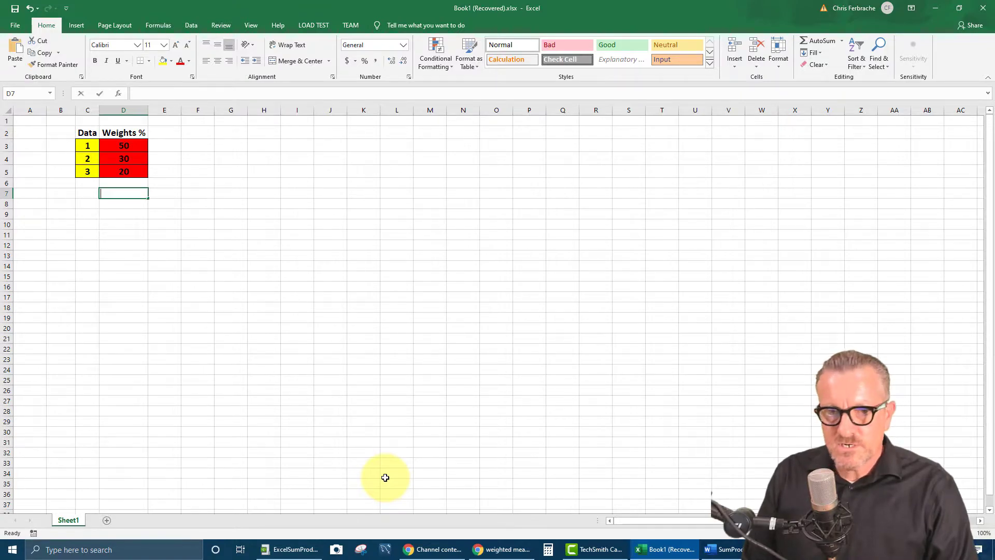
pyautogui.write('=sum')
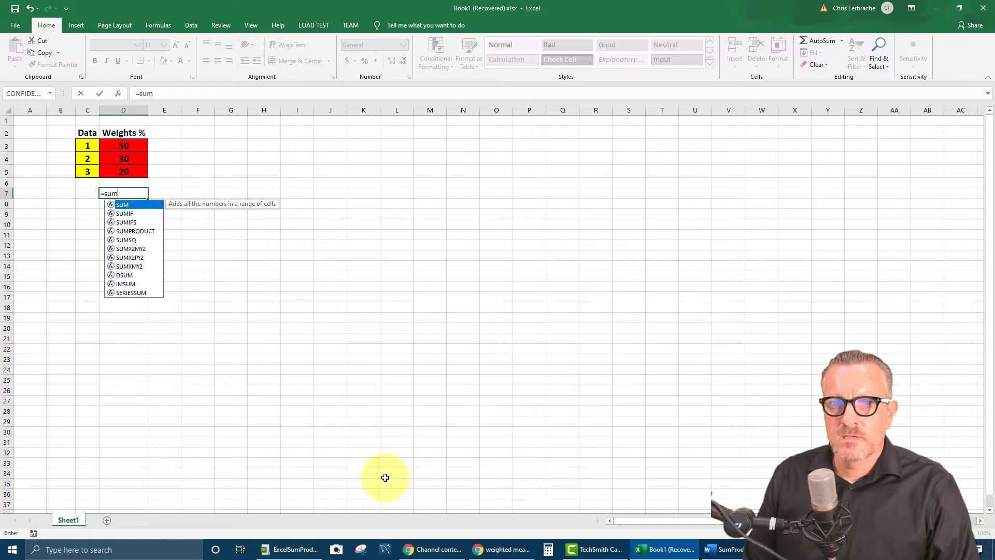
pyautogui.write('p')
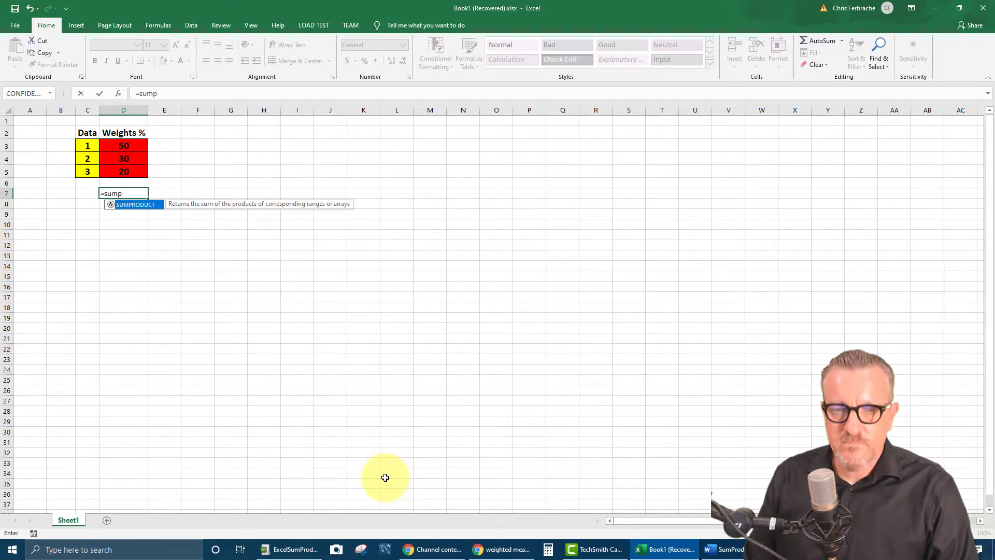
pyautogui.press('Tab')
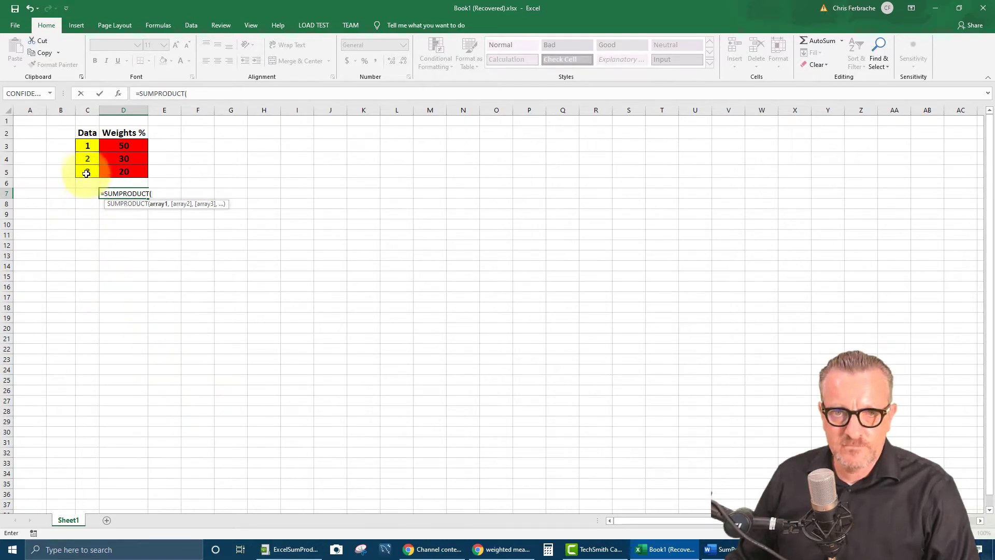
pyautogui.moveTo(87, 146); pyautogui.dragTo(81, 173)
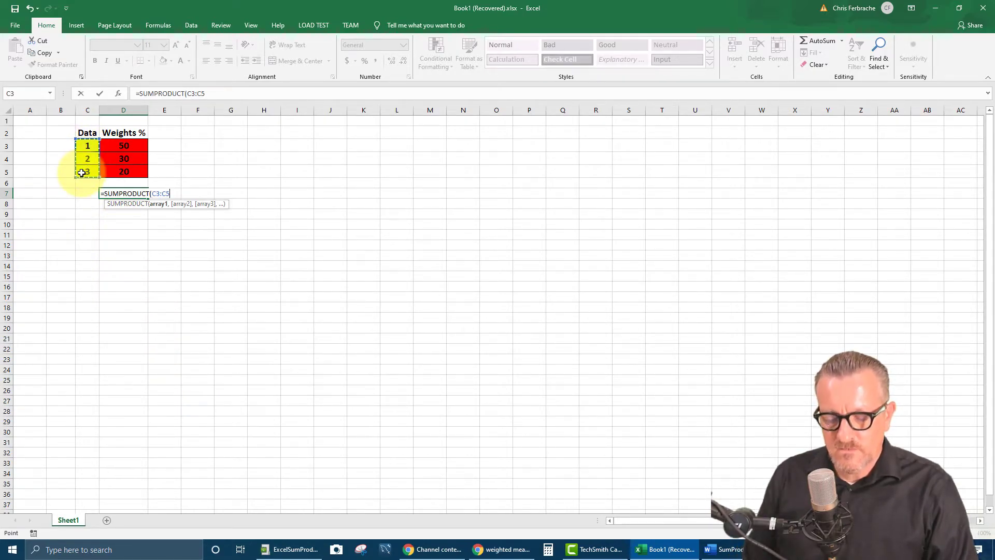
pyautogui.write(',')
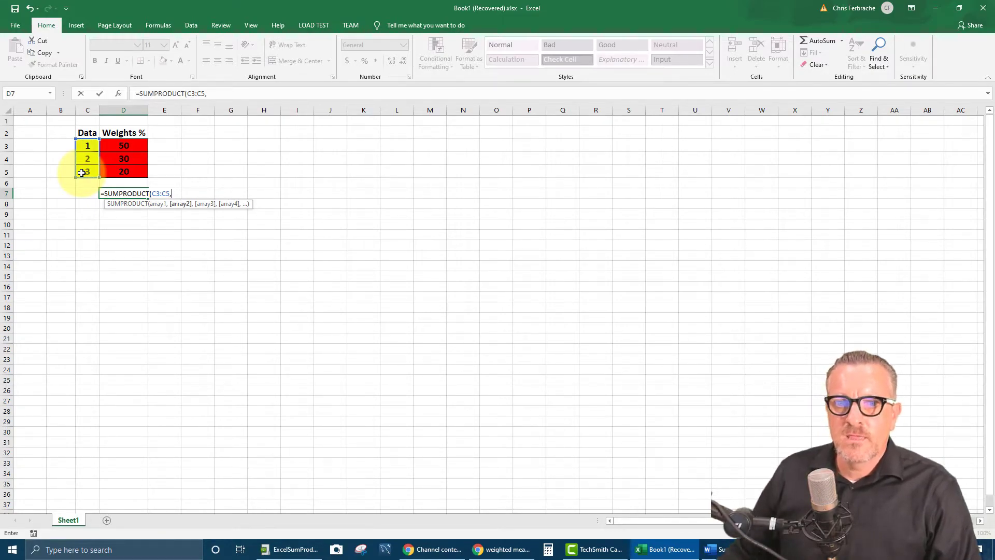
pyautogui.moveTo(131, 142); pyautogui.dragTo(128, 171)
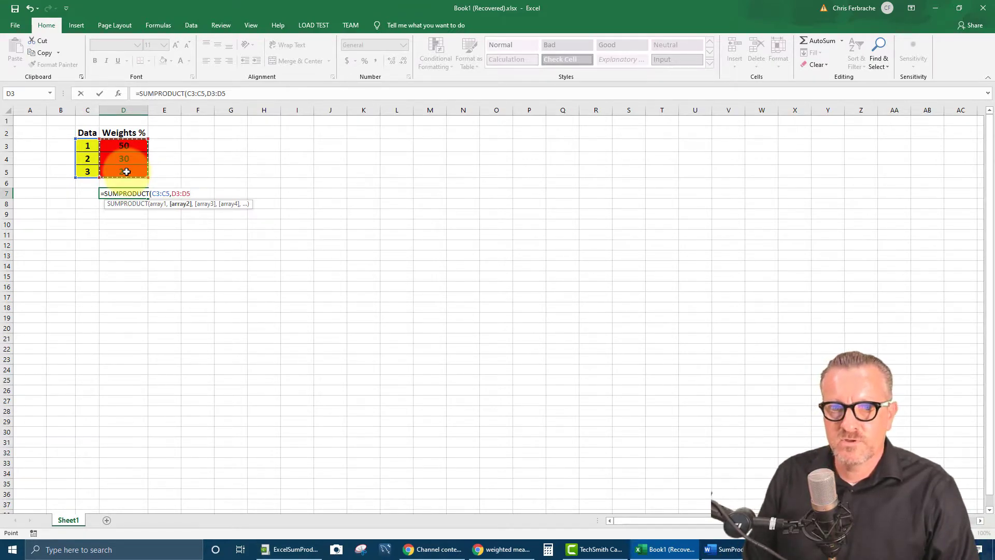
pyautogui.write(')')
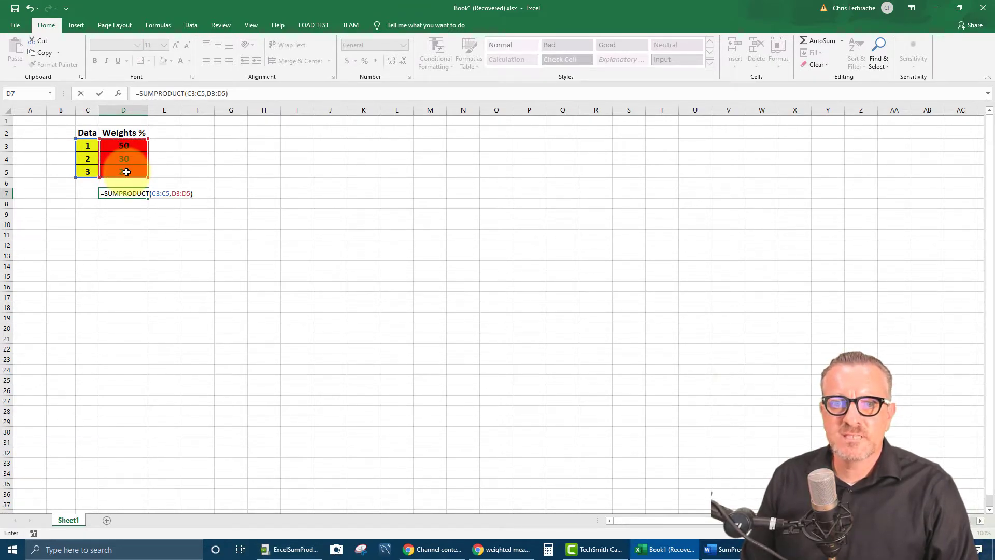
pyautogui.press('Return')
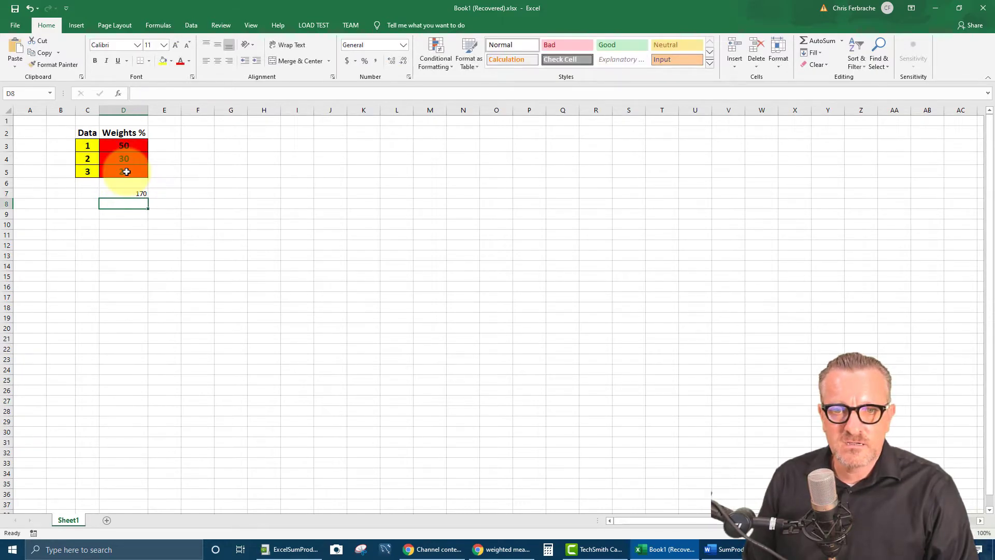
# Step: Extend the formula in D7 to divide by the total weights, making it =SUMPRODUCT(C3:C5,D3:D5)/SUM(D3:D5)
pyautogui.click(132, 194)
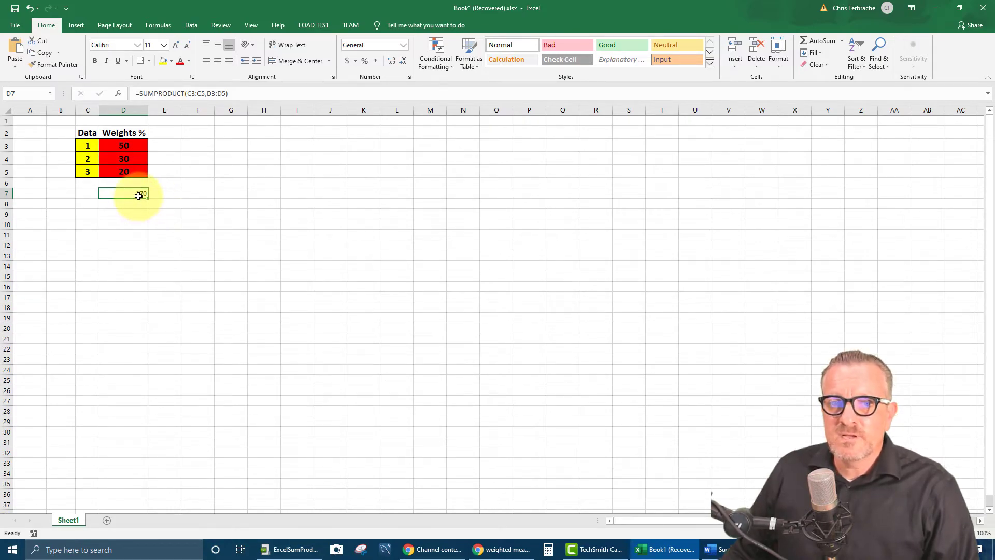
pyautogui.click(240, 94)
pyautogui.write('/')
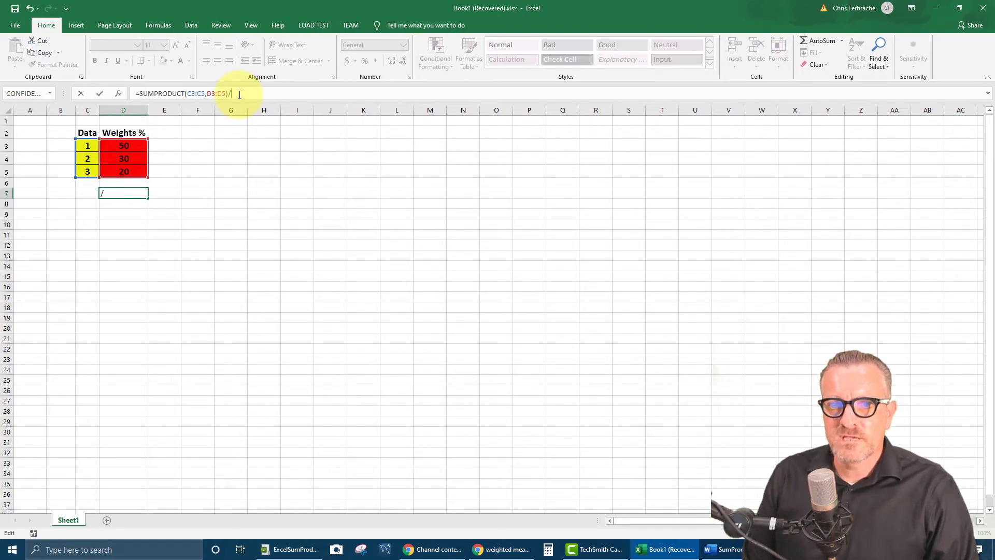
pyautogui.write('sum')
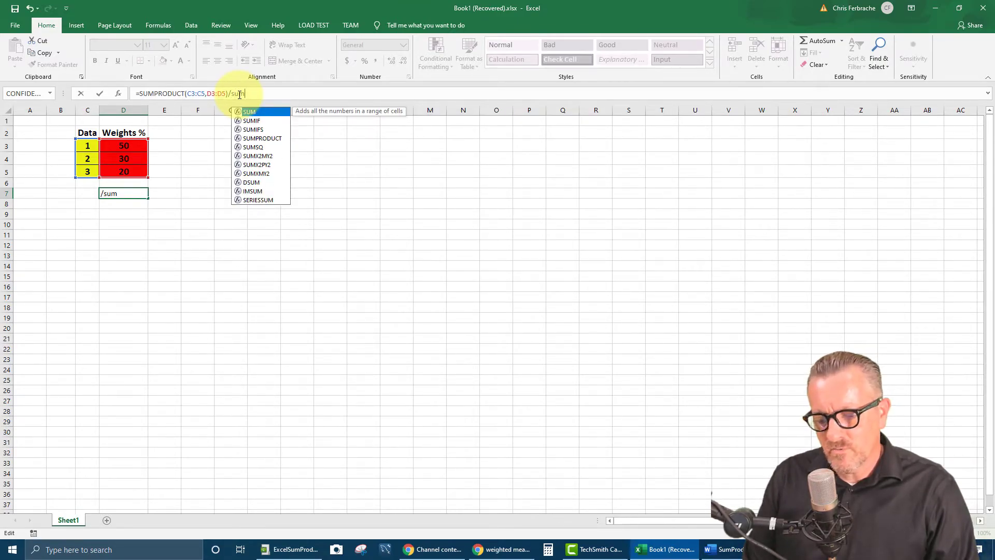
pyautogui.write('(')
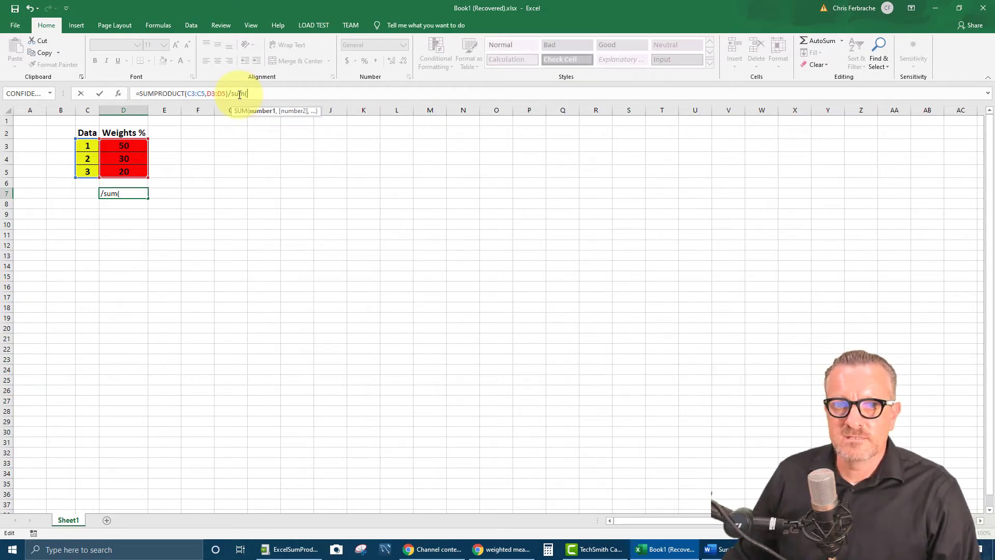
pyautogui.moveTo(130, 146); pyautogui.dragTo(135, 177)
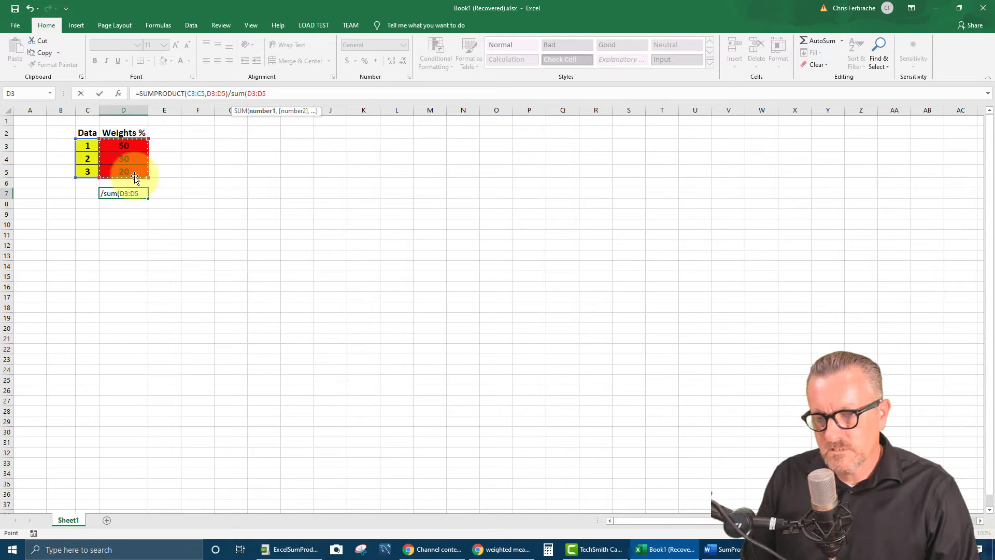
pyautogui.write(')')
pyautogui.press('Return')
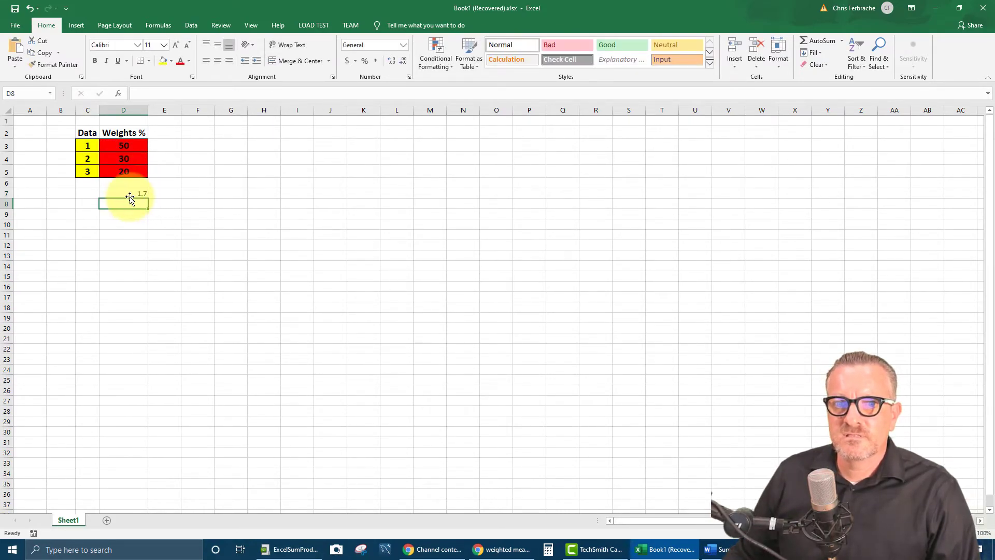
pyautogui.click(129, 195)
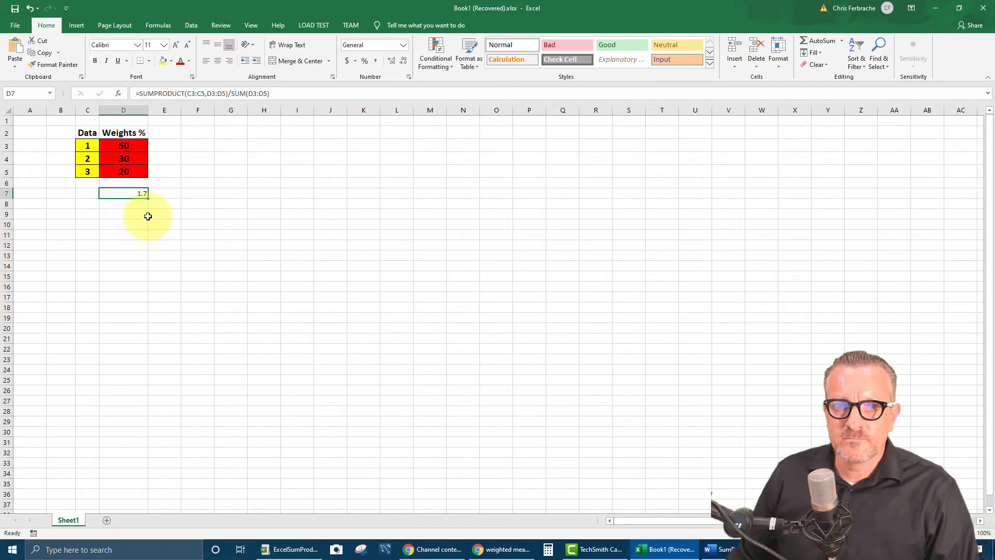
# Step: Set the font size of the cells from B2 to E8 to 14 and make the result in D7 bold
pyautogui.moveTo(157, 205); pyautogui.dragTo(63, 134)
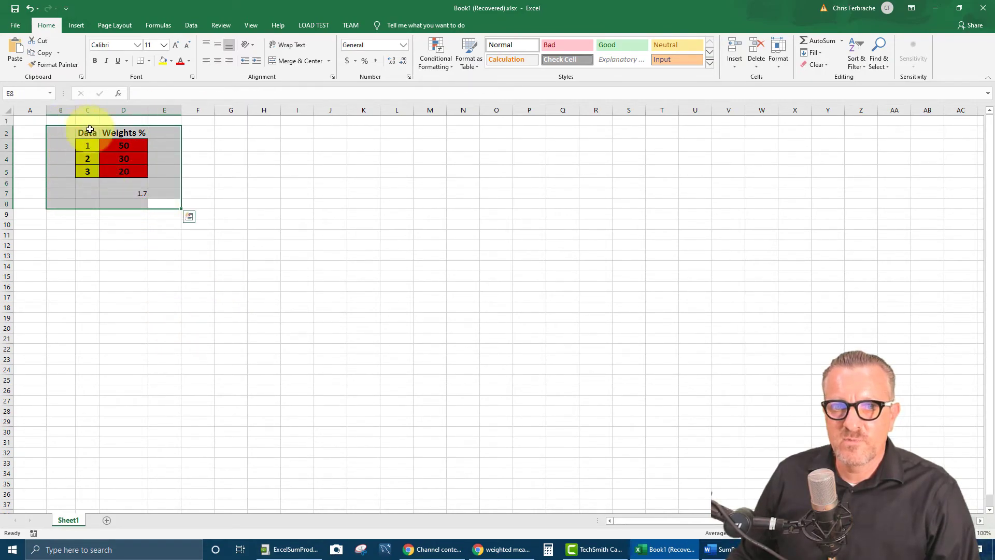
pyautogui.click(162, 48)
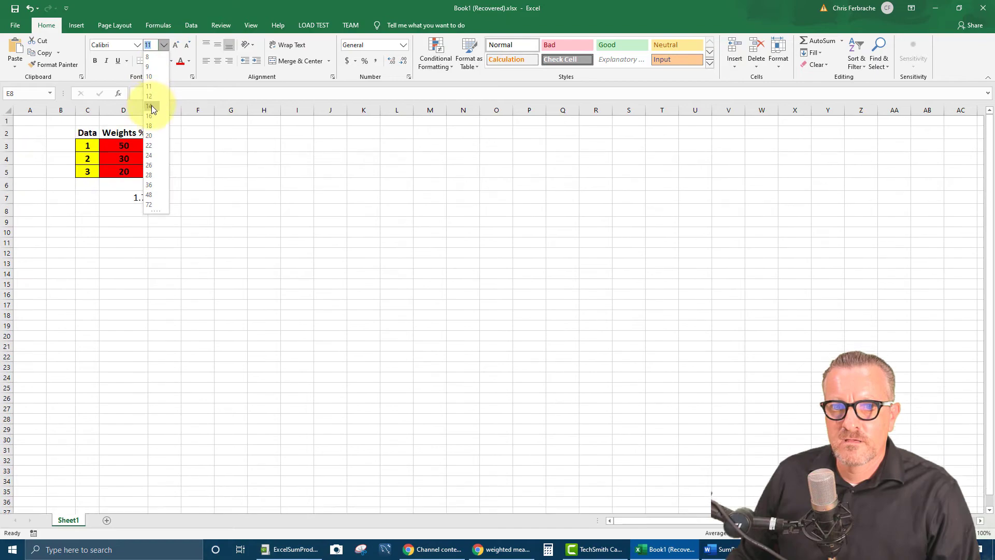
pyautogui.click(151, 109)
pyautogui.click(129, 197)
pyautogui.click(95, 60)
pyautogui.click(260, 245)
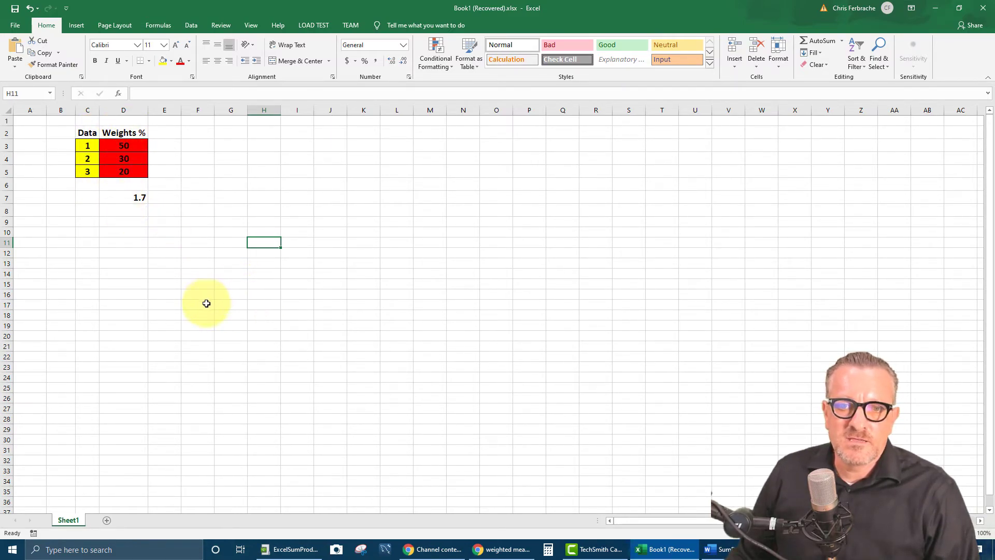
pyautogui.click(138, 198)
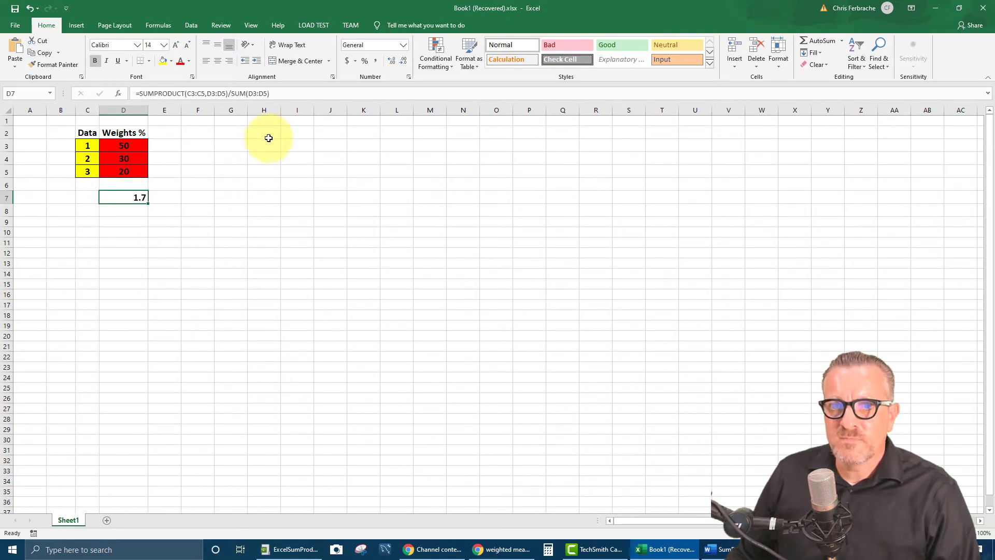
pyautogui.moveTo(277, 94); pyautogui.dragTo(134, 94)
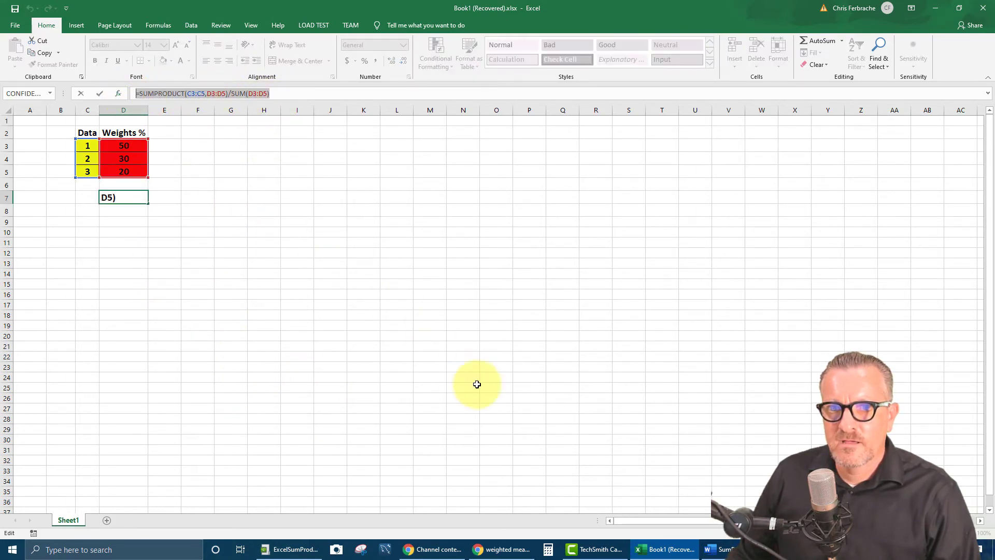
pyautogui.write('=')
pyautogui.click(330, 356)
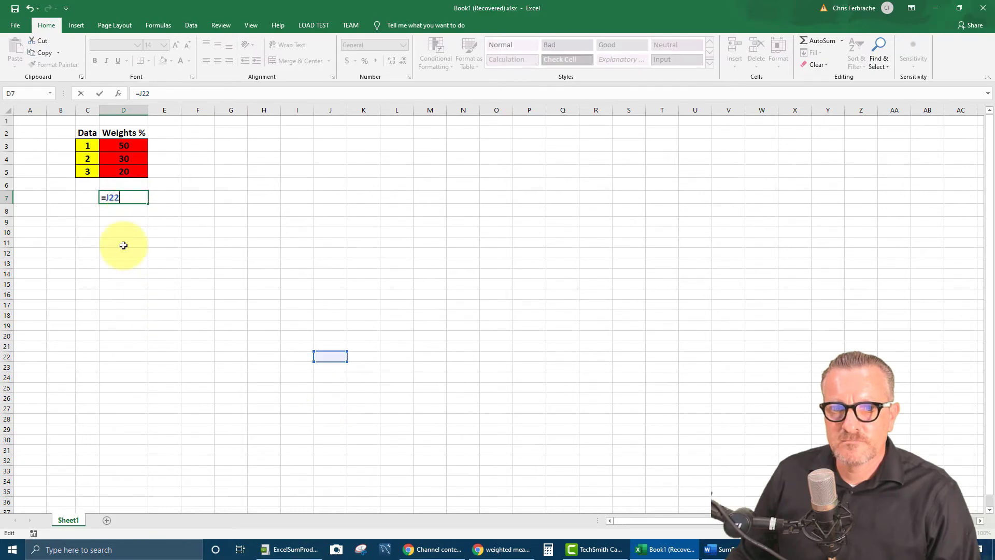
pyautogui.press('Escape')
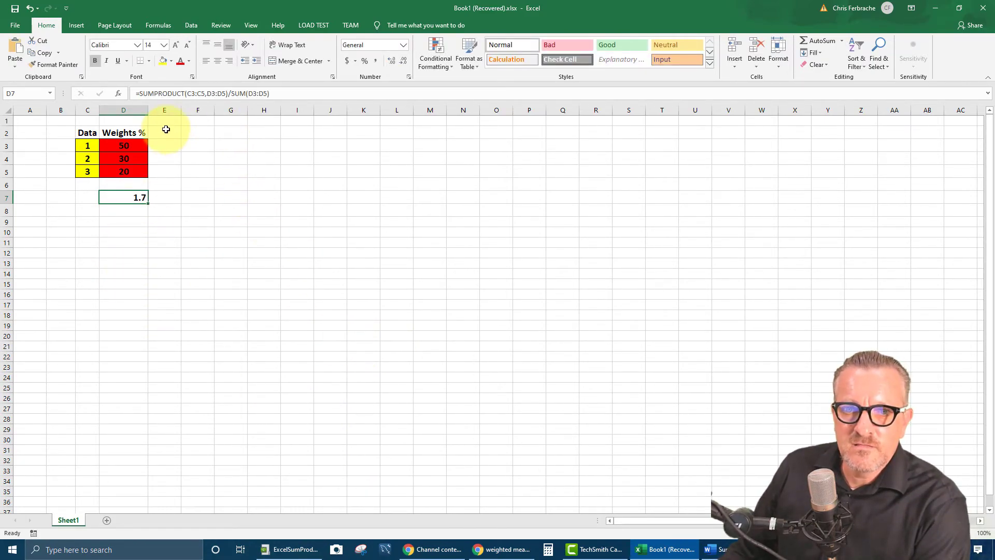
# Step: Examine the C3:C5, D3:D5 and SUM(D3:D5) parts of the formula in D7 without changing it
pyautogui.click(204, 93)
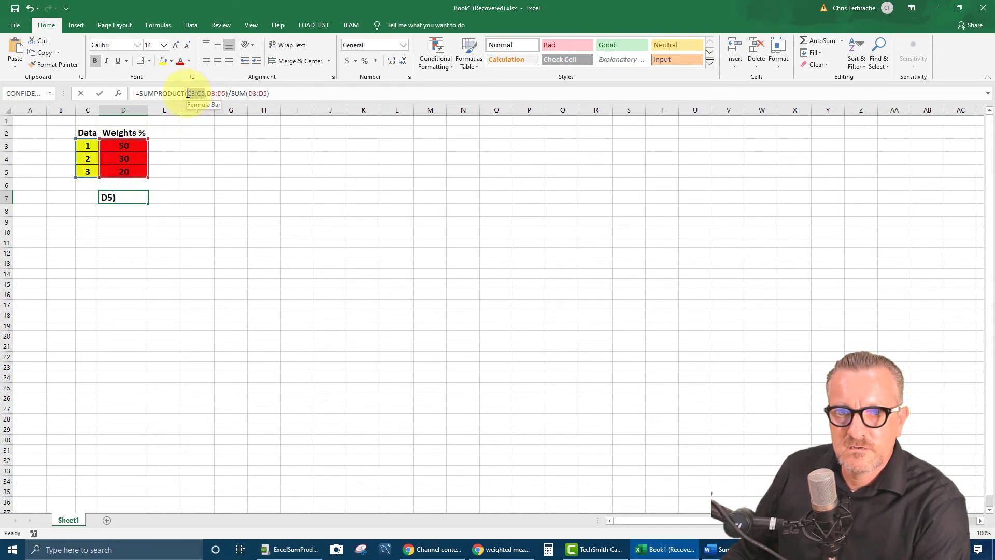
pyautogui.moveTo(188, 94); pyautogui.dragTo(206, 93)
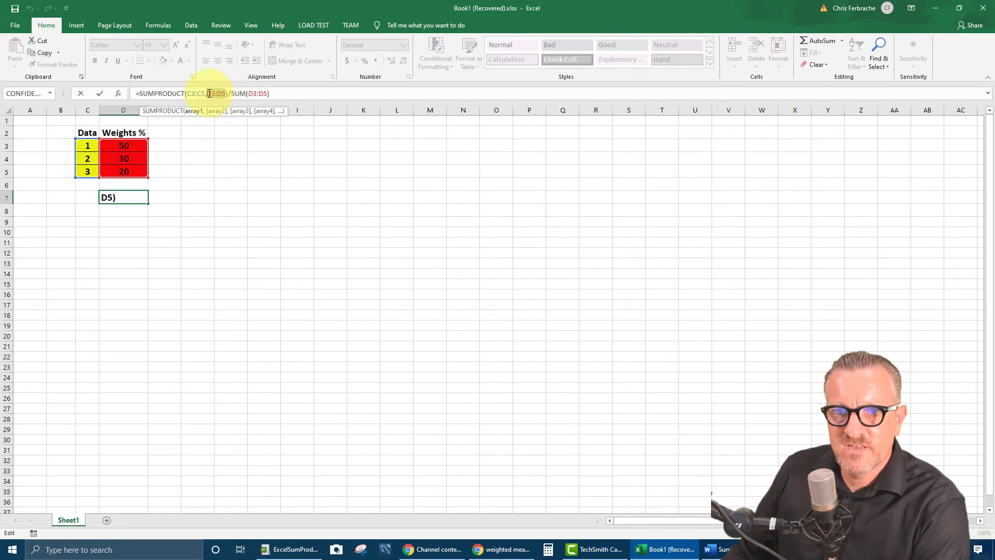
pyautogui.moveTo(209, 93); pyautogui.dragTo(207, 93)
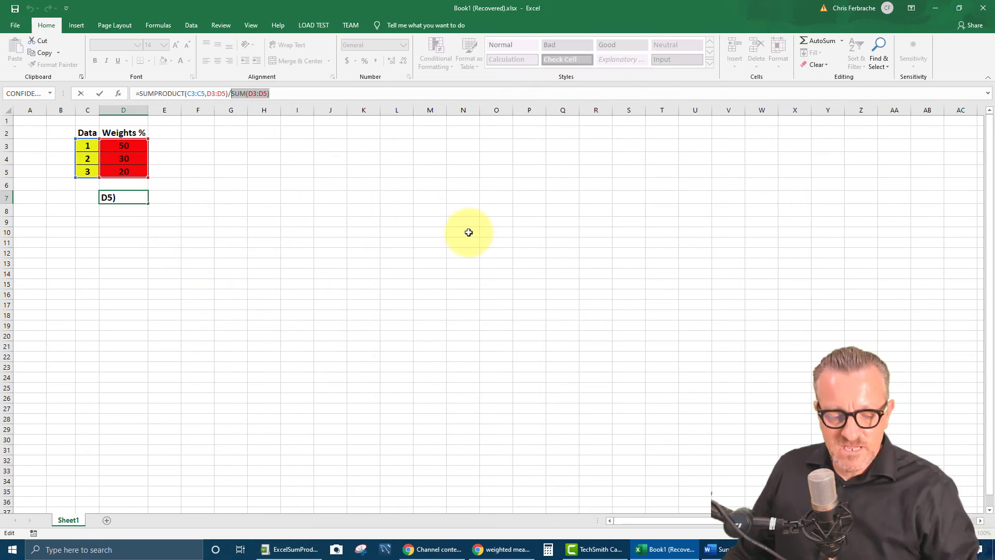
pyautogui.press('Escape')
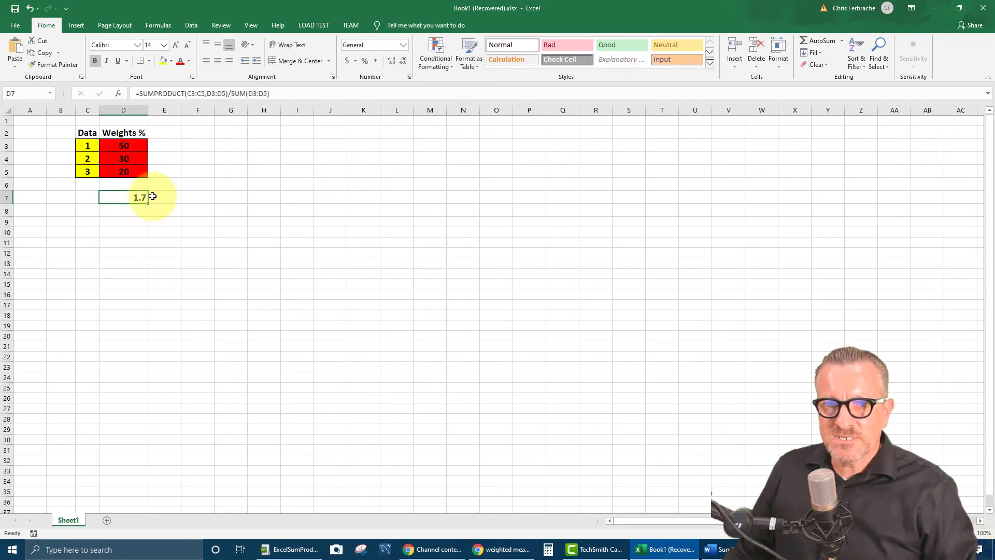